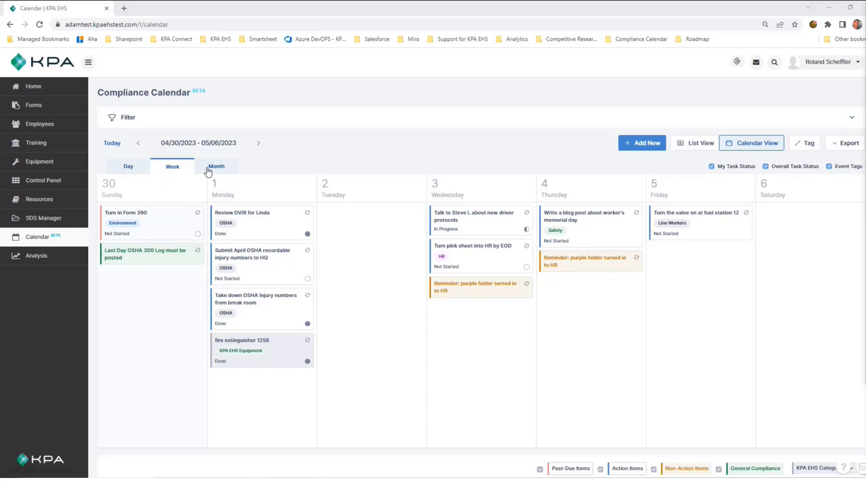
Step a week ahead and back to 04/30/2023–05/06/2023, then show that week in List View
left_click(258, 143)
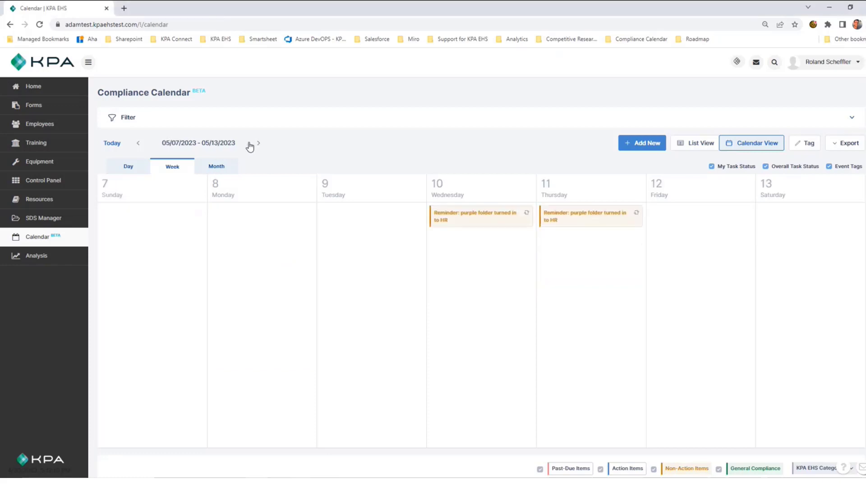
left_click(139, 144)
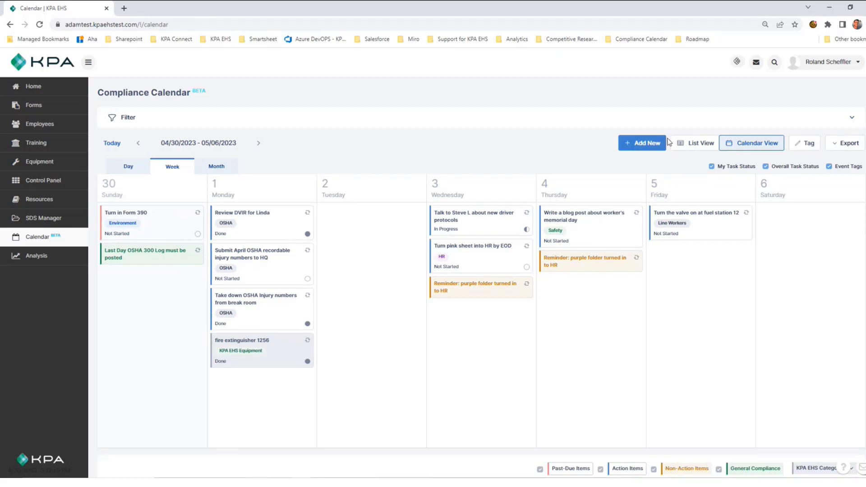
left_click(690, 144)
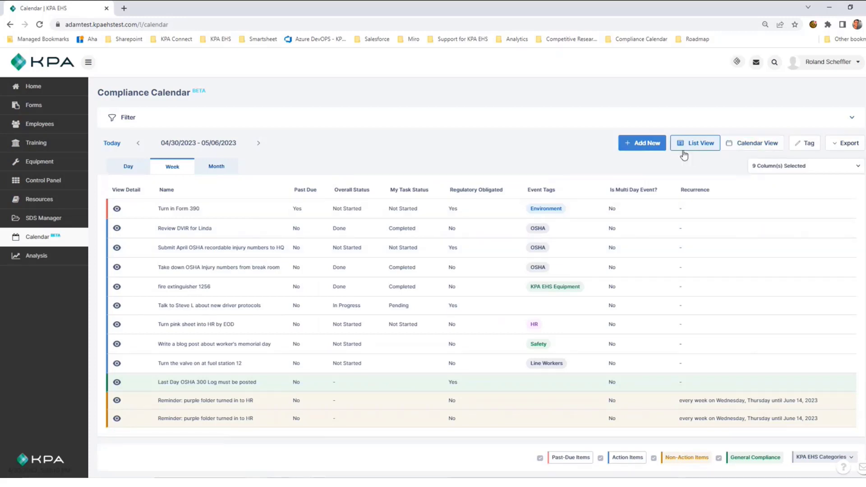
Switch the 04/30–05/06/2023 week from the table back to the Calendar View grid
left_click(756, 143)
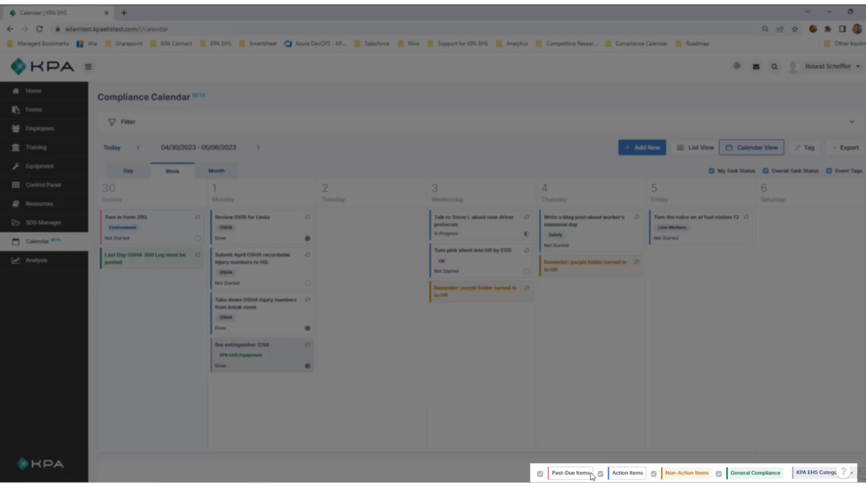
left_click(539, 474)
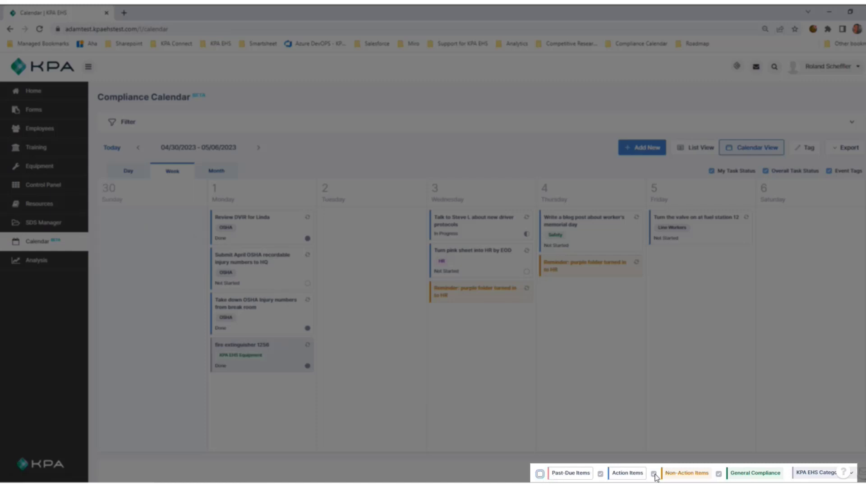
left_click(654, 473)
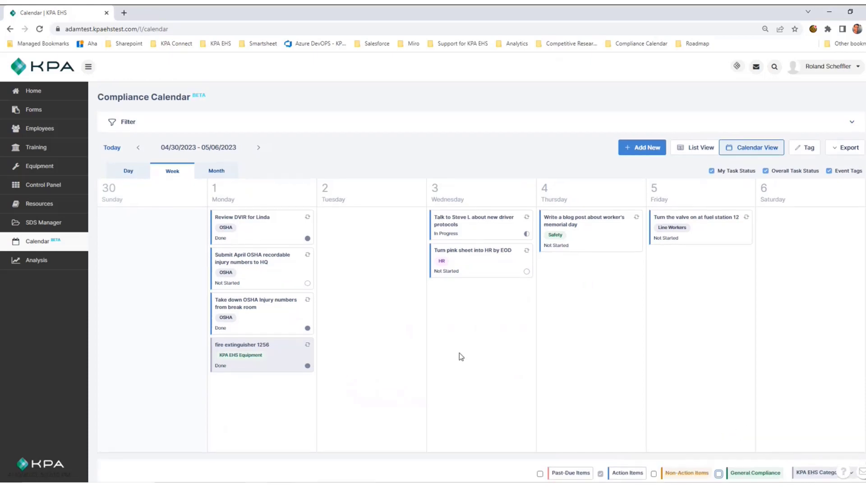
left_click(540, 473)
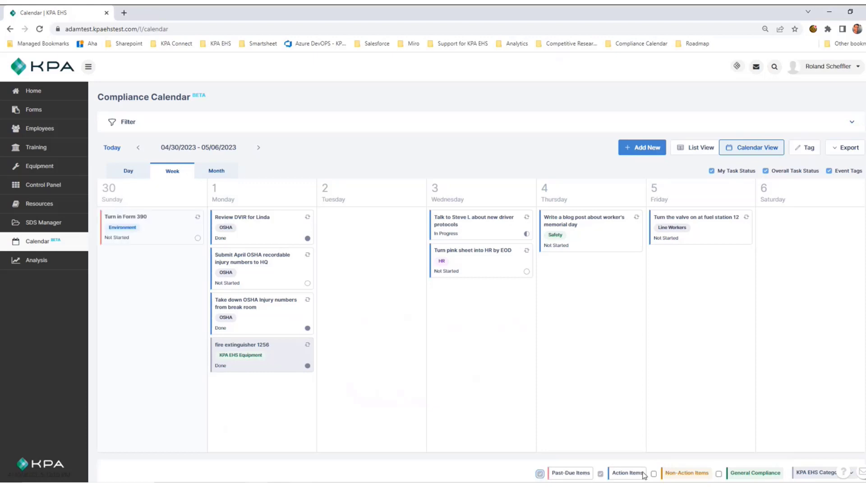
left_click(653, 473)
left_click(718, 474)
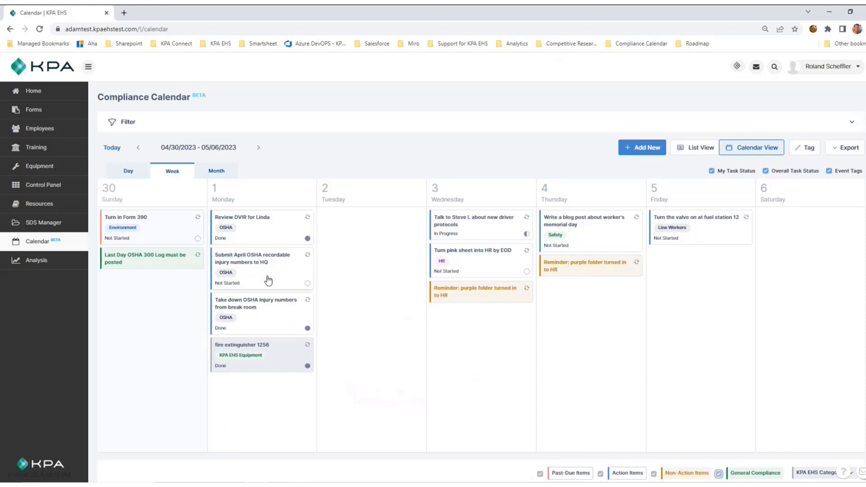
left_click(289, 232)
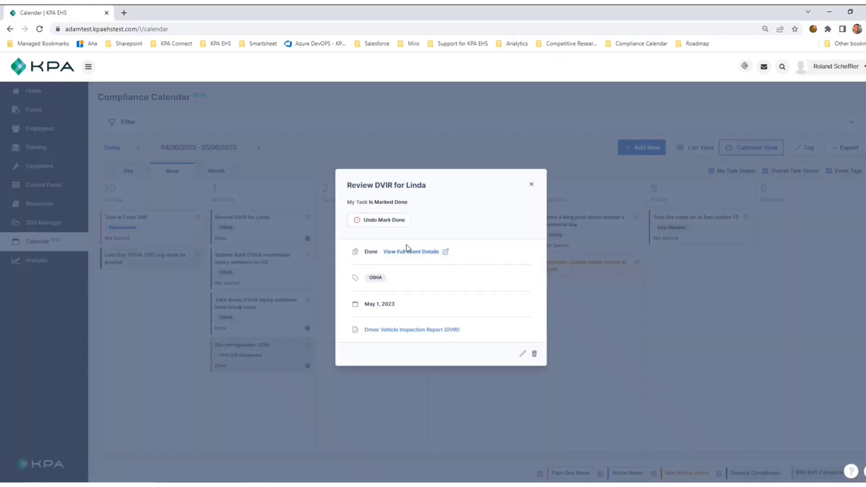
left_click(420, 253)
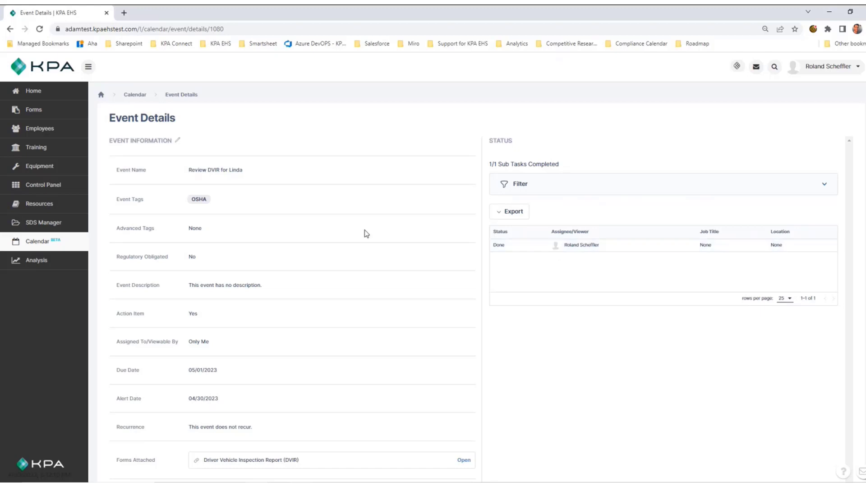
left_click(137, 97)
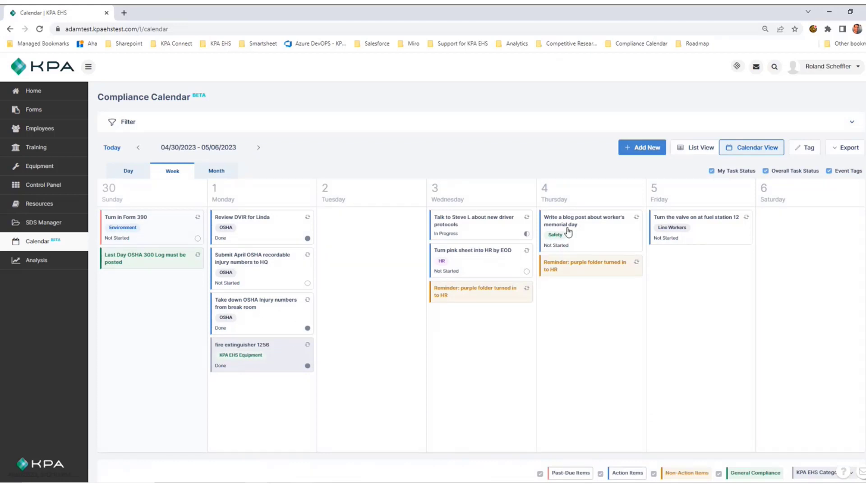
Start a new calendar event named 'Test Event' and give it the OSHA event tag
left_click(638, 151)
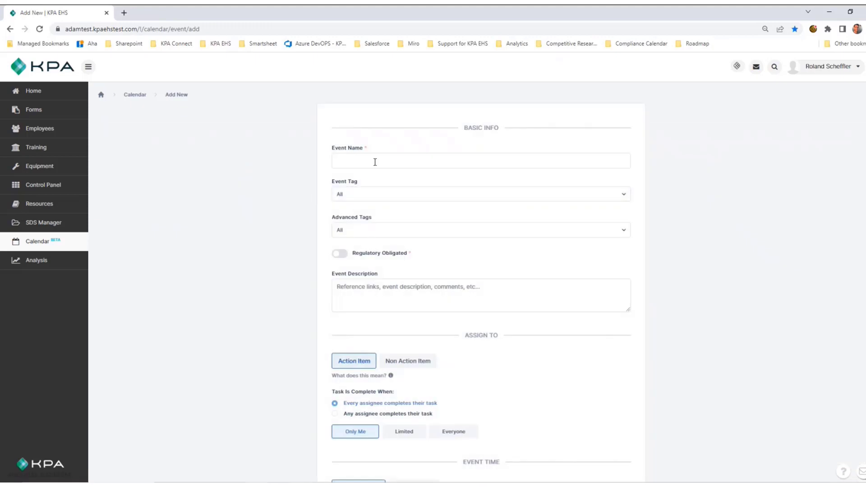
left_click(375, 162)
type("Test ")
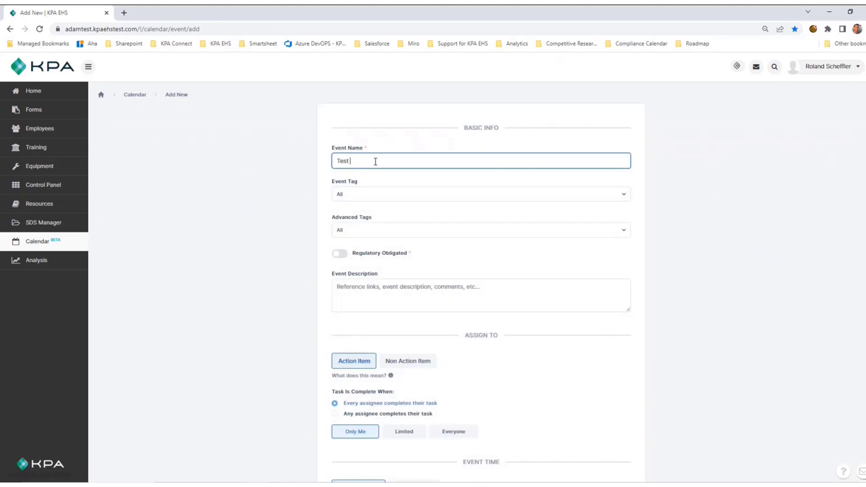
type("Event")
left_click(373, 199)
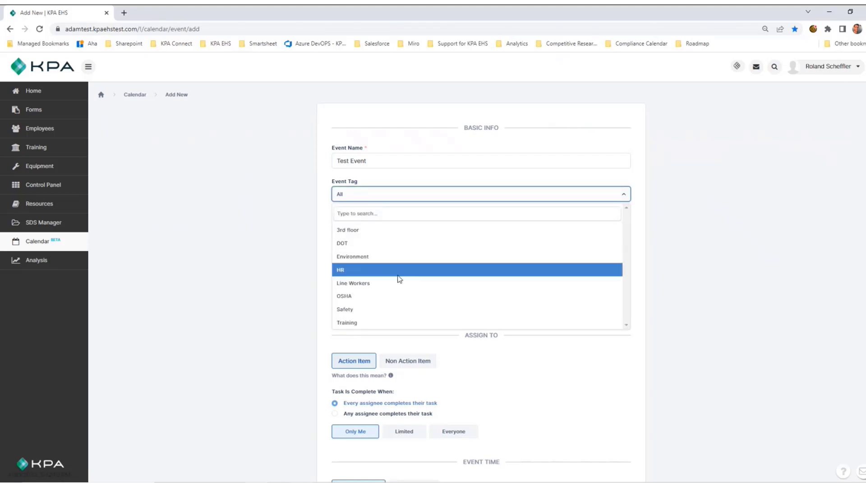
left_click(395, 297)
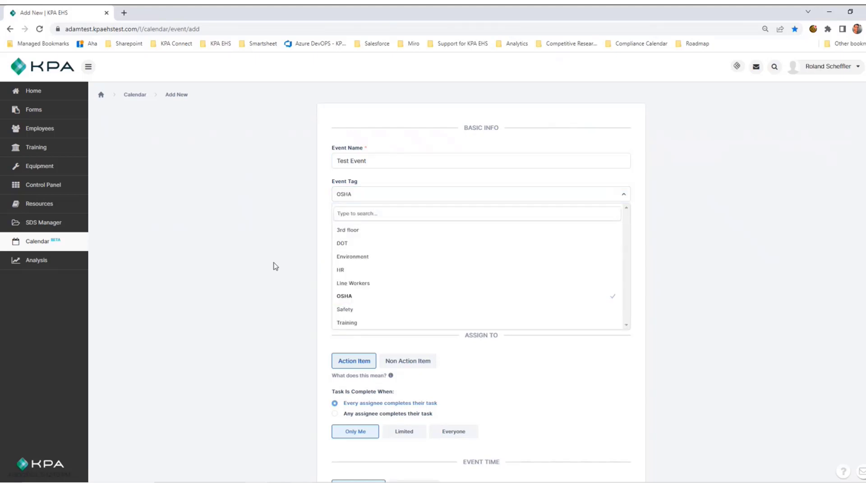
left_click(358, 197)
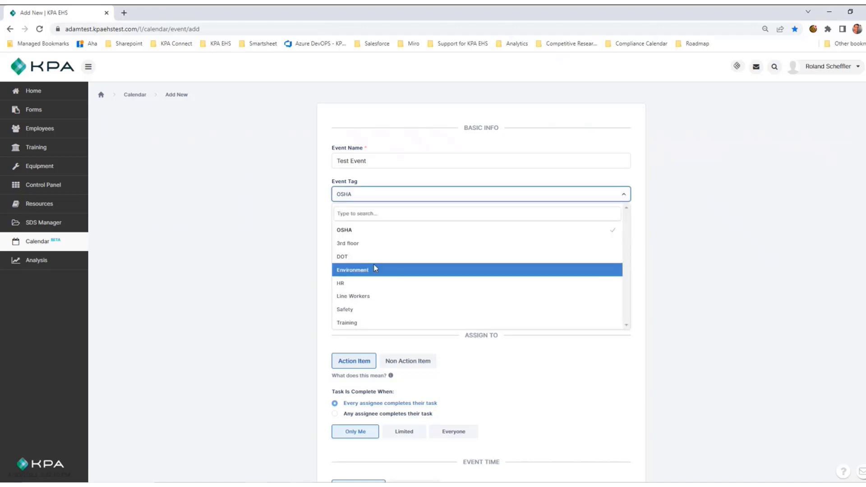
Mark Test Event as Regulatory Obligated with description 'This is an important OSHA event'
left_click(269, 271)
scroll(426, 253, "down", 1)
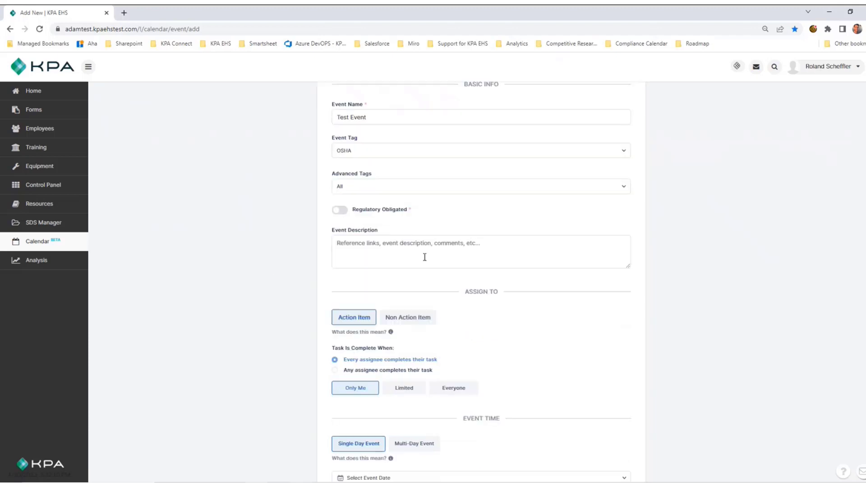
left_click(341, 210)
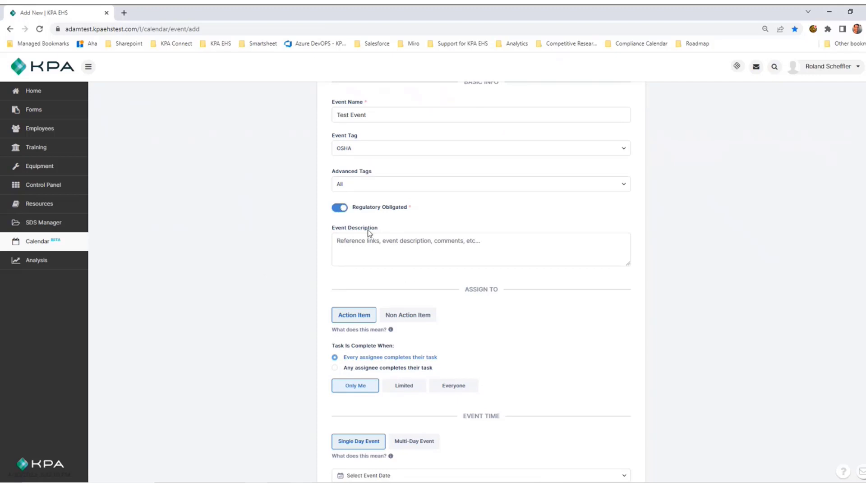
left_click(369, 249)
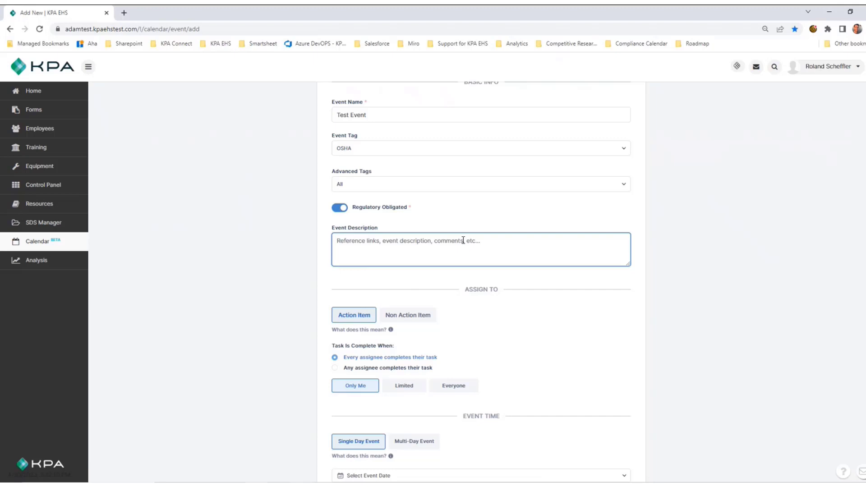
type("This is a")
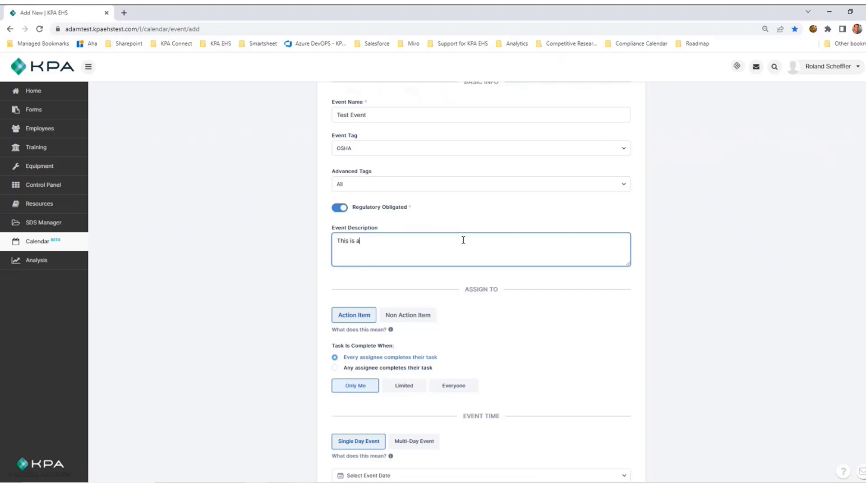
type("n important OS")
type("AH ")
type("HA event")
Set the event date to May 3, 2023
scroll(457, 298, "down", 2)
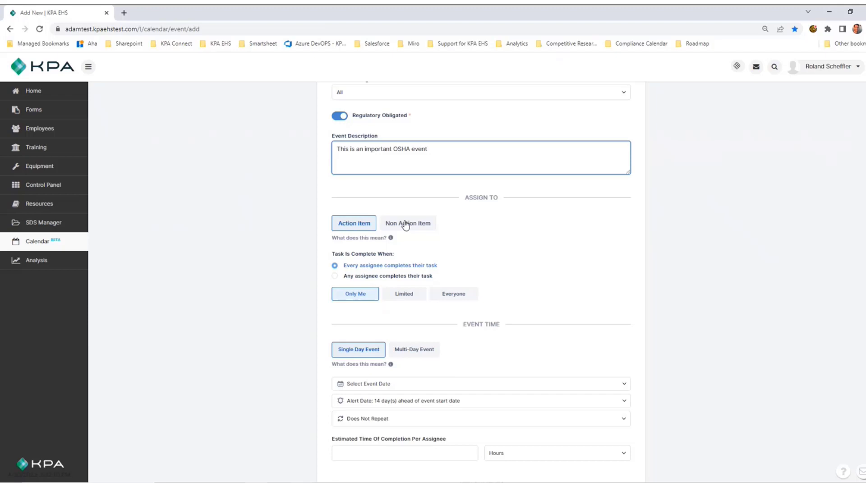
scroll(509, 253, "down", 1)
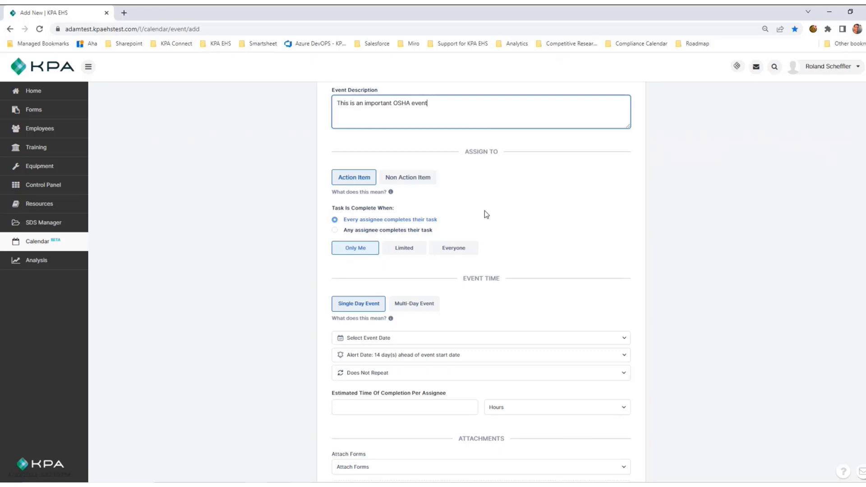
scroll(482, 212, "up", 1)
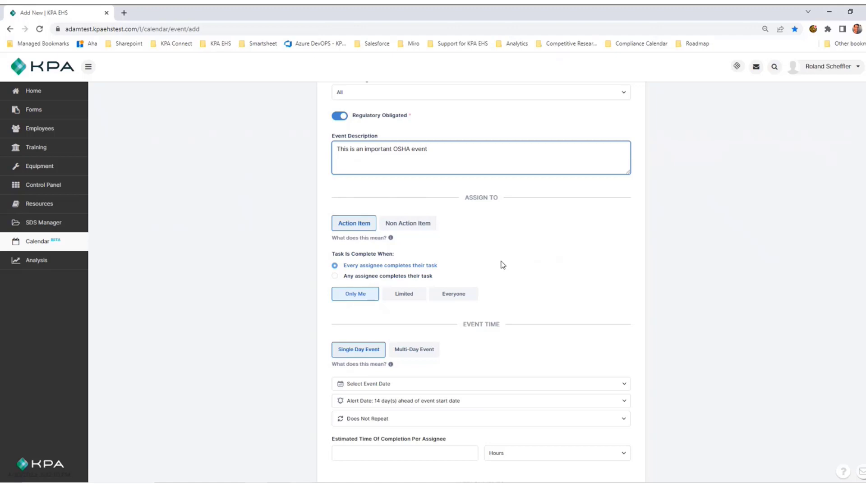
scroll(488, 265, "down", 1)
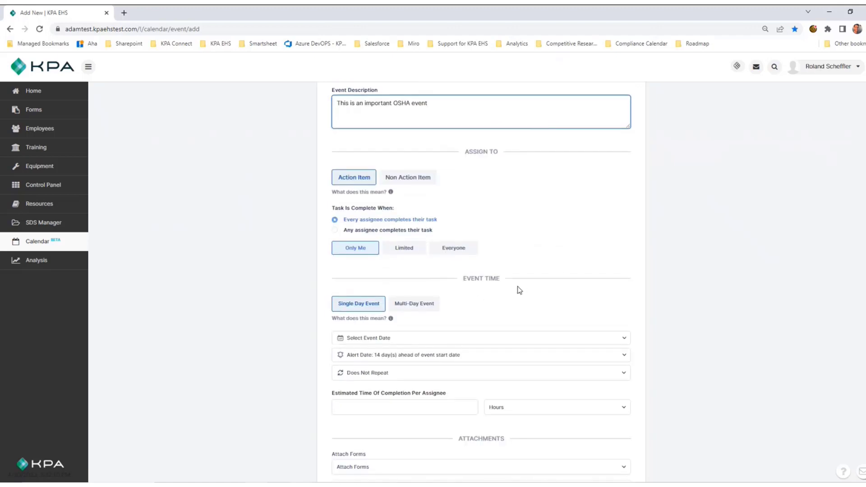
scroll(451, 290, "down", 1)
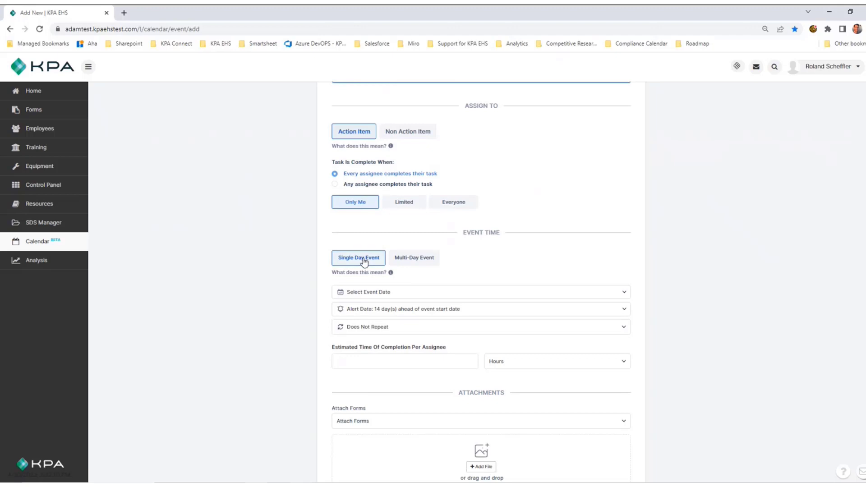
left_click(406, 292)
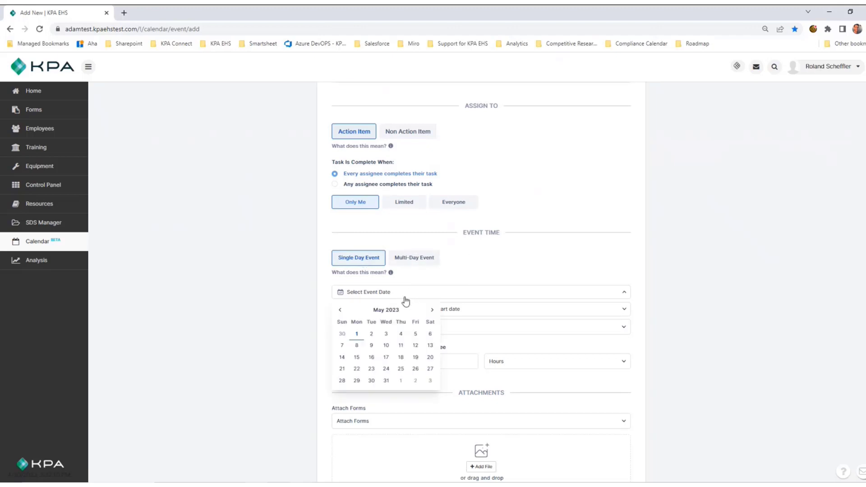
left_click(386, 336)
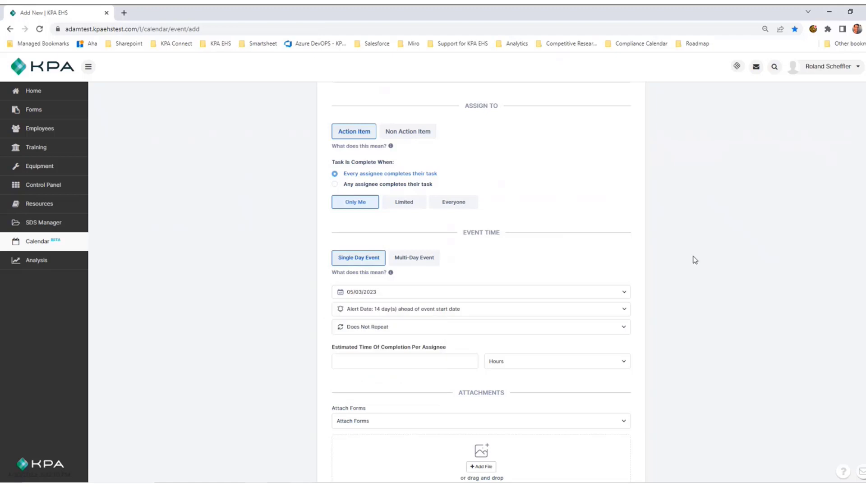
Set the alert date to May 2, one day before the event
scroll(572, 282, "down", 2)
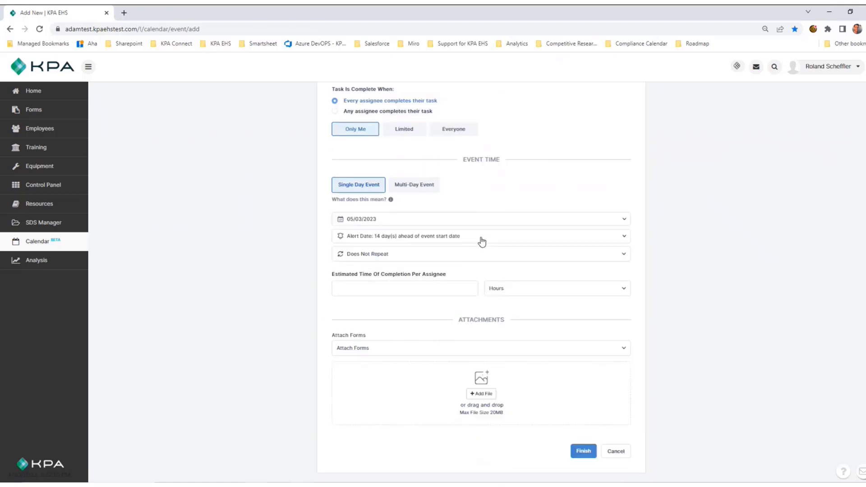
left_click(482, 241)
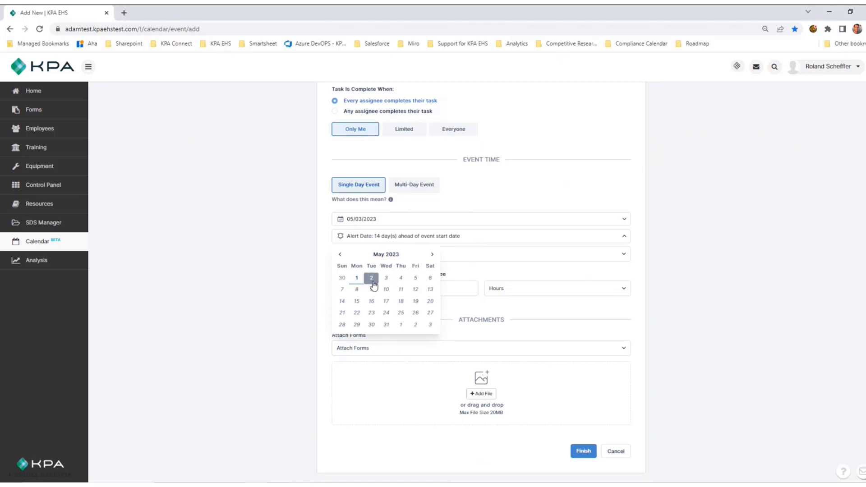
left_click(371, 278)
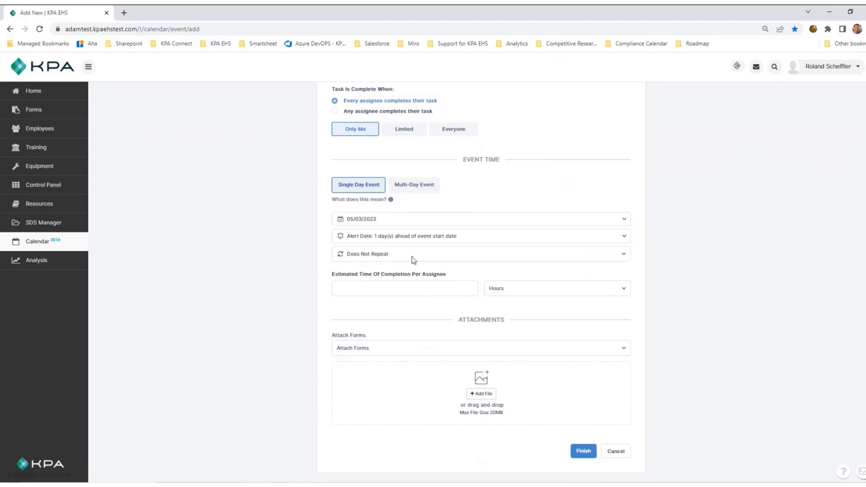
Leave the event set to Does Not Repeat with an estimated completion time of 1 hour
left_click(431, 259)
left_click(431, 258)
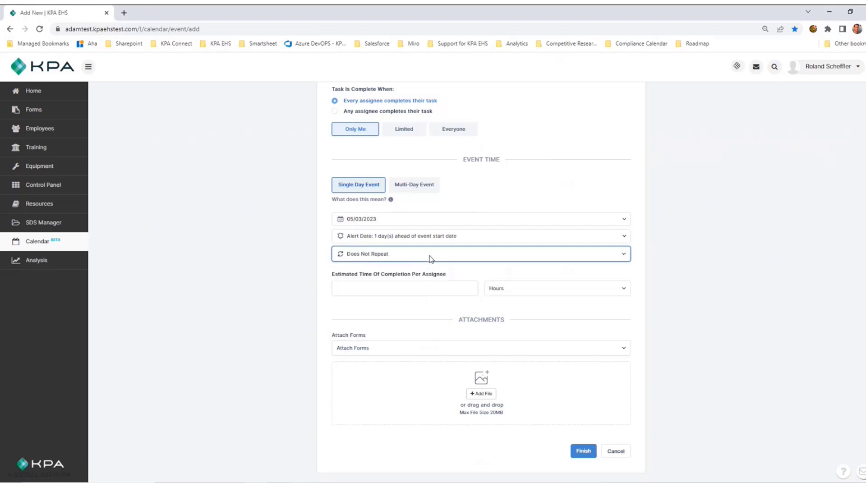
left_click(687, 278)
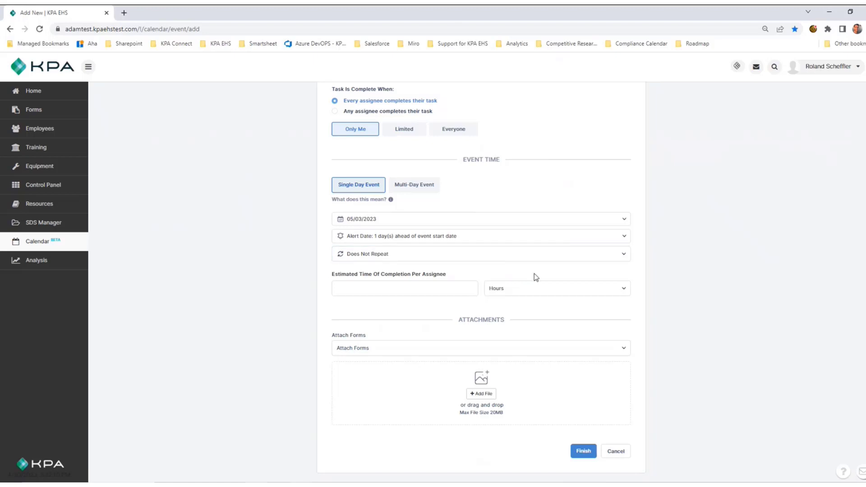
left_click(427, 290)
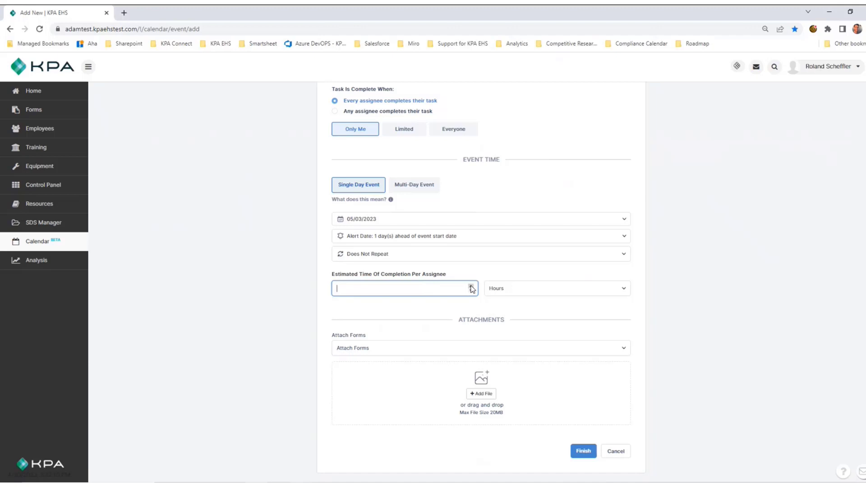
type("1")
left_click(724, 292)
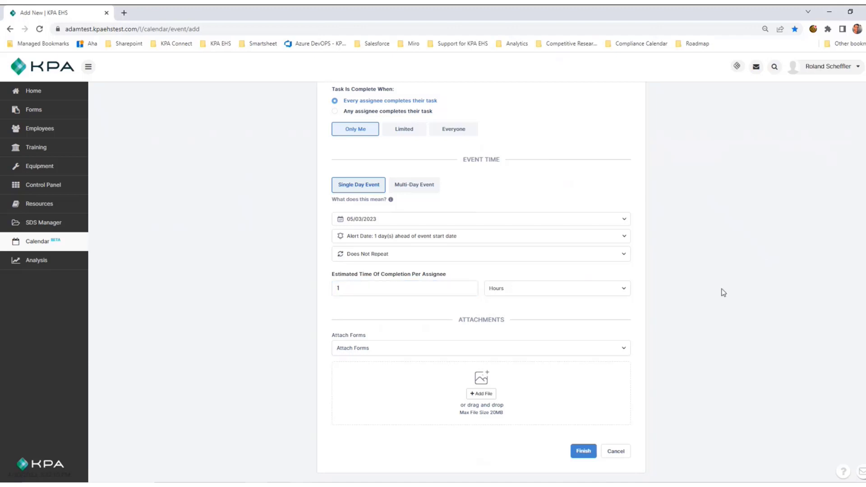
Attach the Near Miss Report (Sample) form to Test Event
left_click(476, 355)
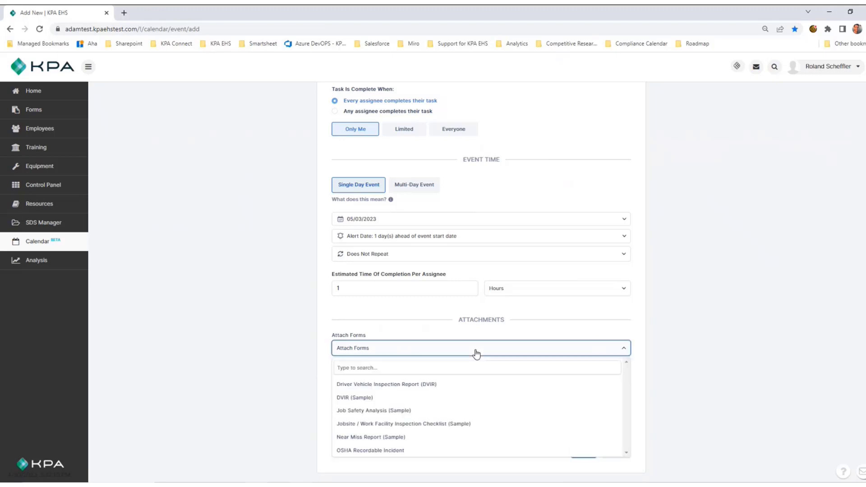
left_click(393, 442)
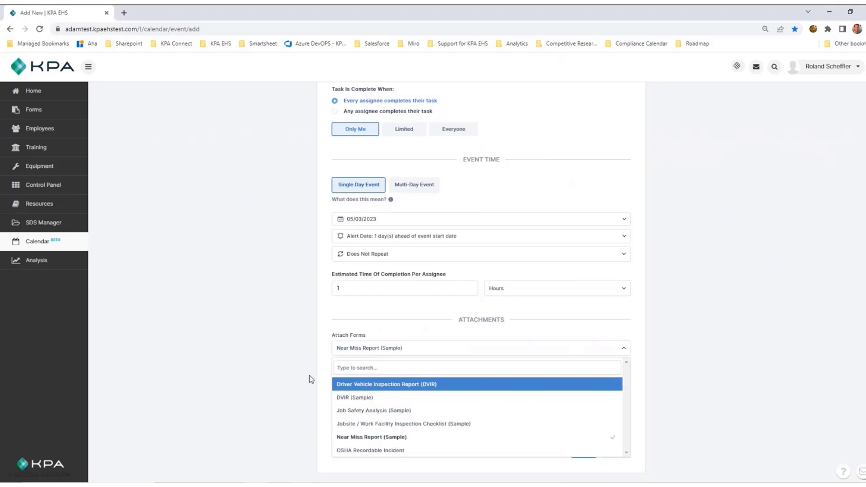
left_click(241, 366)
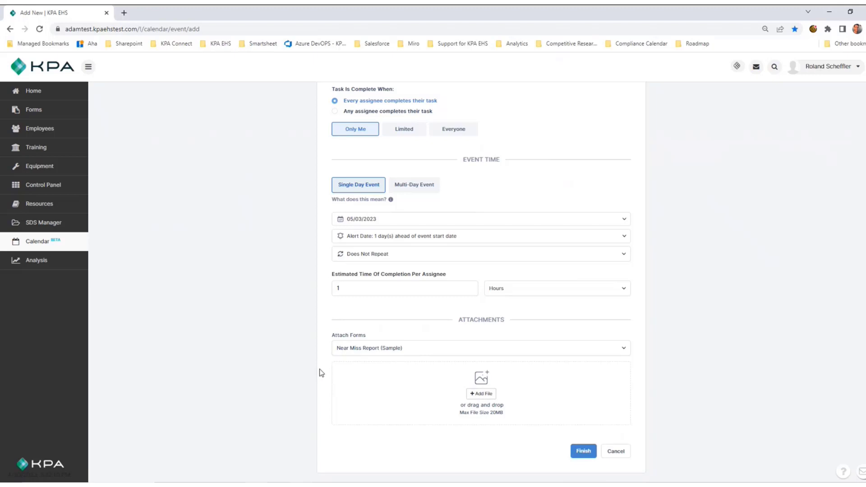
Review the completed form and save Test Event to the calendar with Finish
scroll(327, 341, "up", 3)
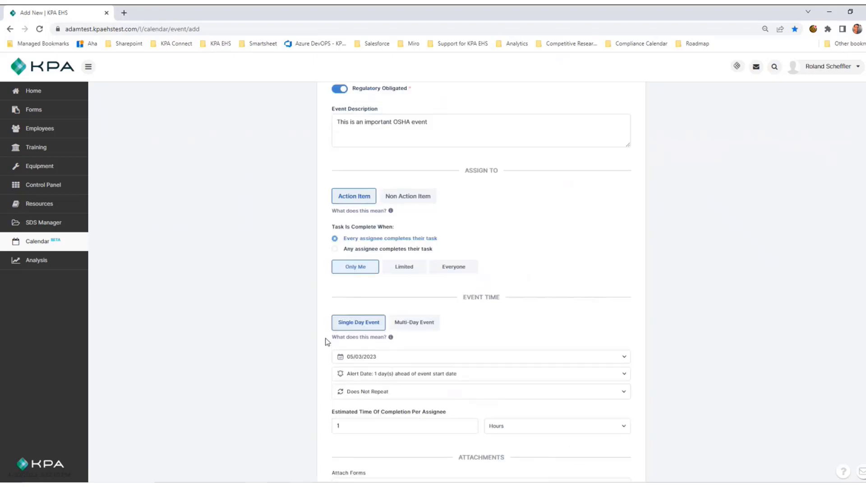
scroll(327, 341, "up", 3)
scroll(369, 326, "down", 5)
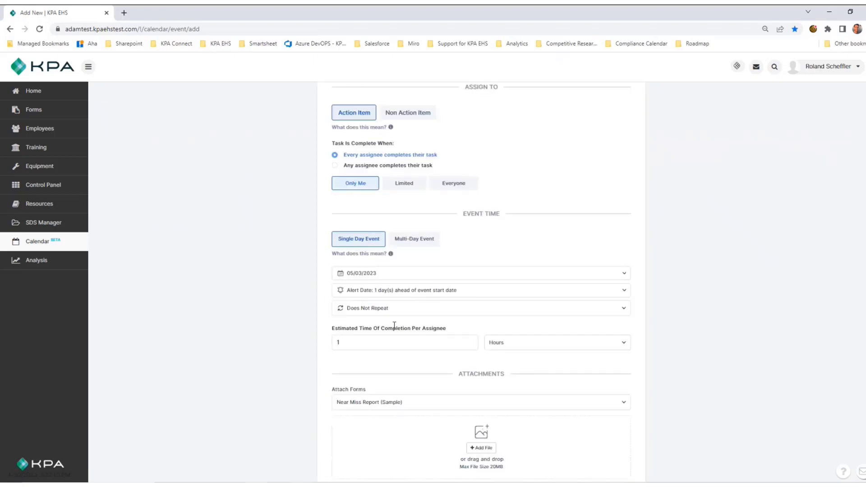
scroll(394, 324, "down", 1)
left_click(584, 451)
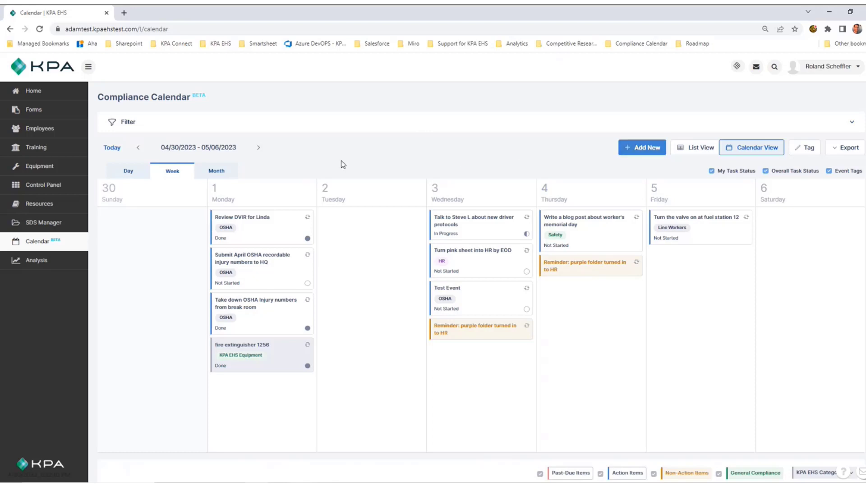
left_click(835, 129)
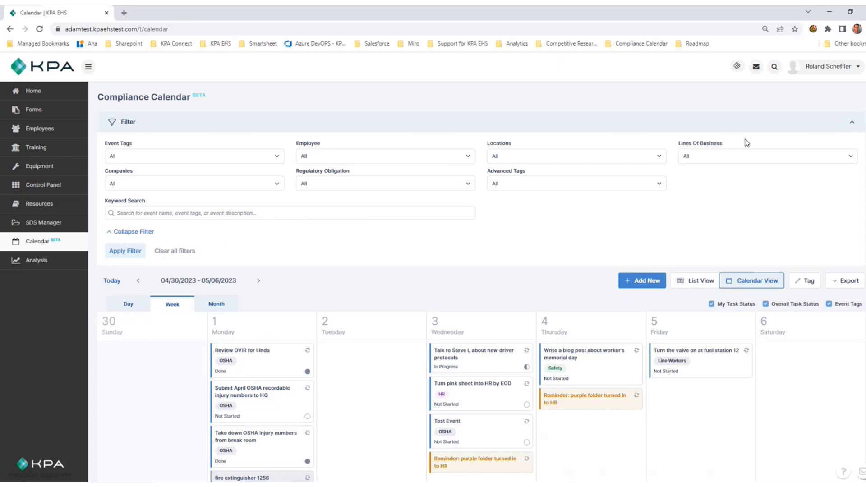
left_click(851, 123)
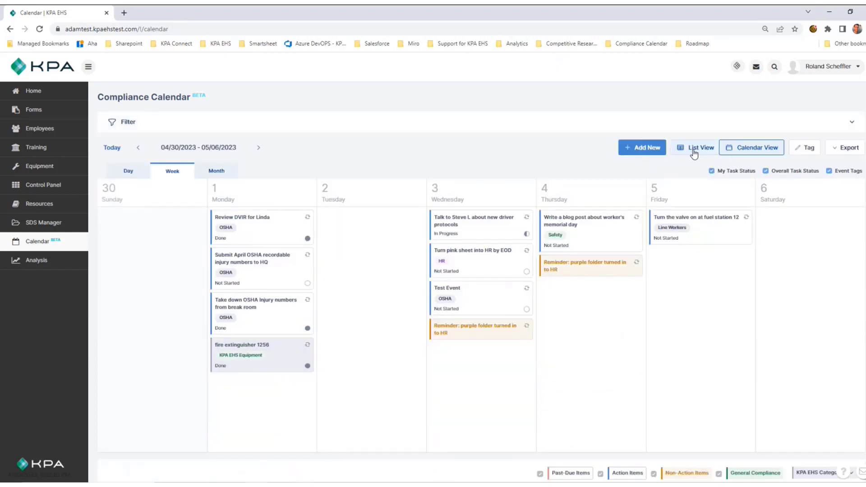
left_click(693, 153)
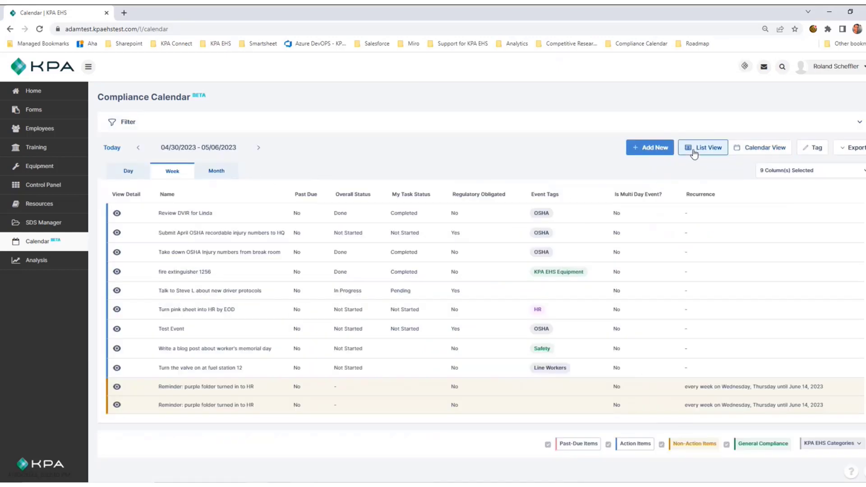
left_click(861, 154)
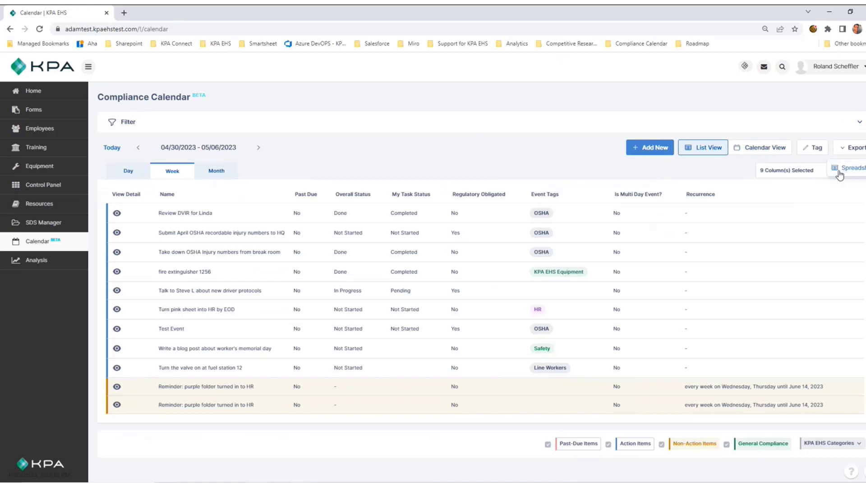
left_click(392, 161)
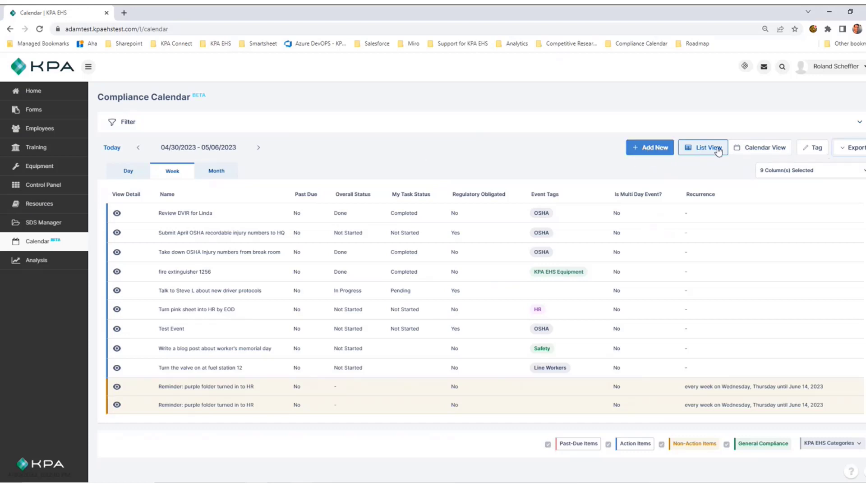
left_click(732, 147)
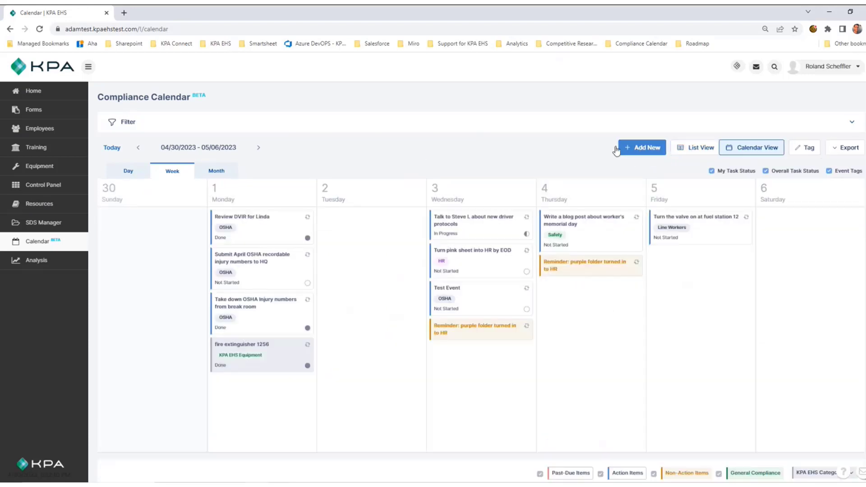
Open full details of 'Submit April OSHA recordable injury numbers to HQ' and review its 1/6 subtasks
left_click(275, 270)
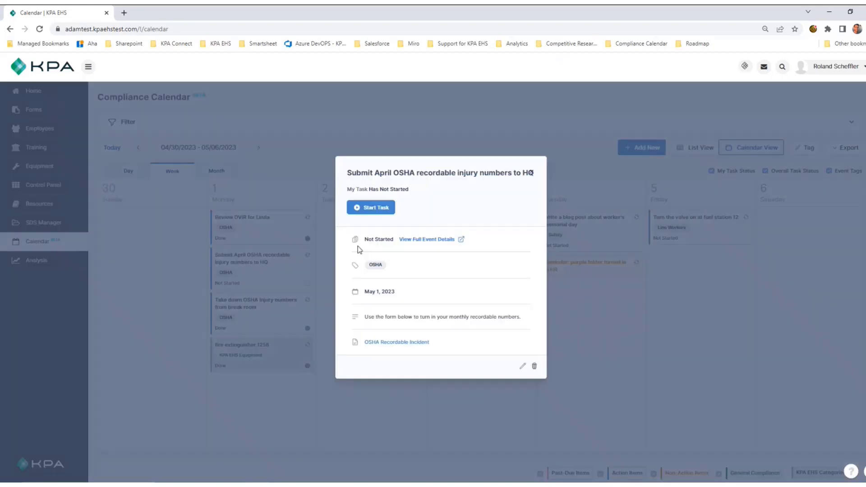
left_click(415, 243)
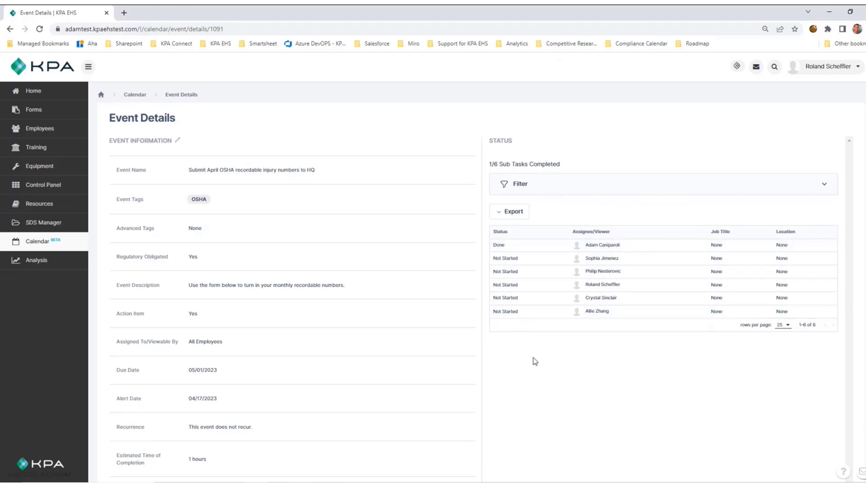
scroll(520, 343, "down", 3)
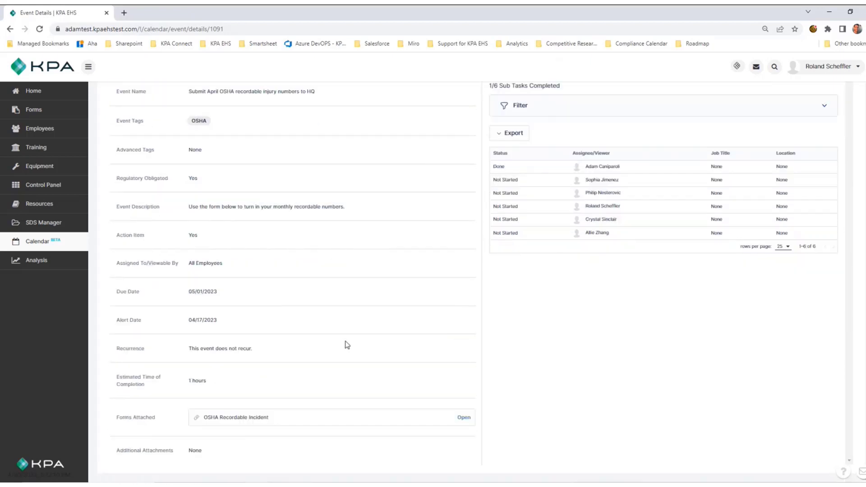
scroll(406, 345, "up", 3)
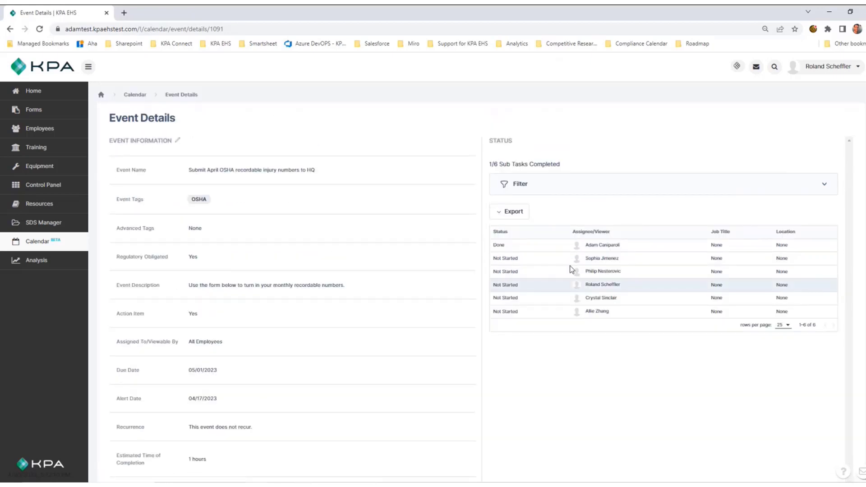
scroll(535, 352, "down", 2)
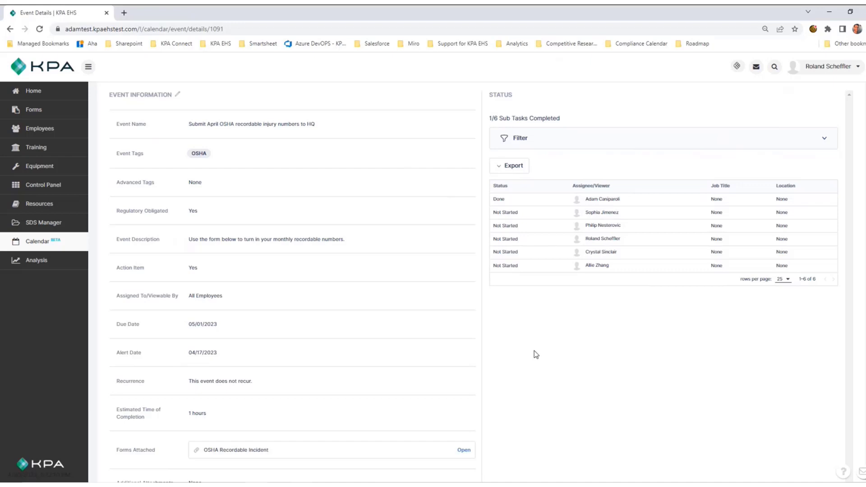
scroll(533, 351, "down", 1)
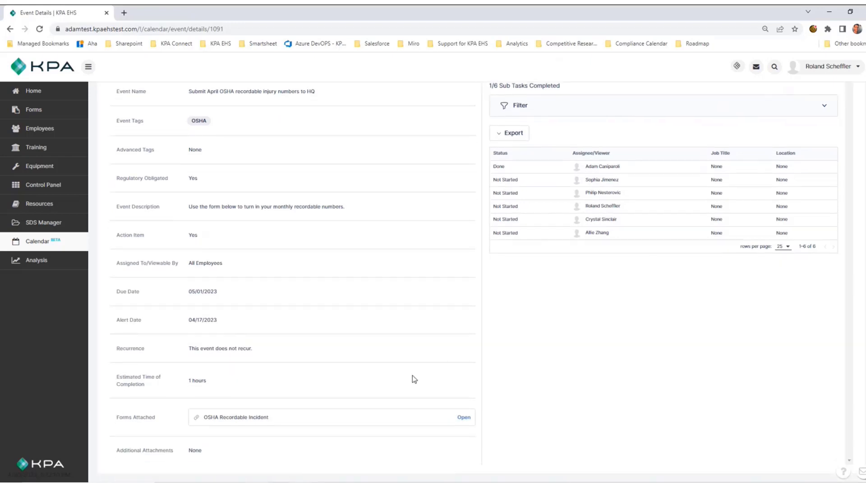
scroll(419, 367, "up", 2)
Return from the event details to the 04/30–05/06/2023 Compliance Calendar week via the breadcrumb
left_click(135, 95)
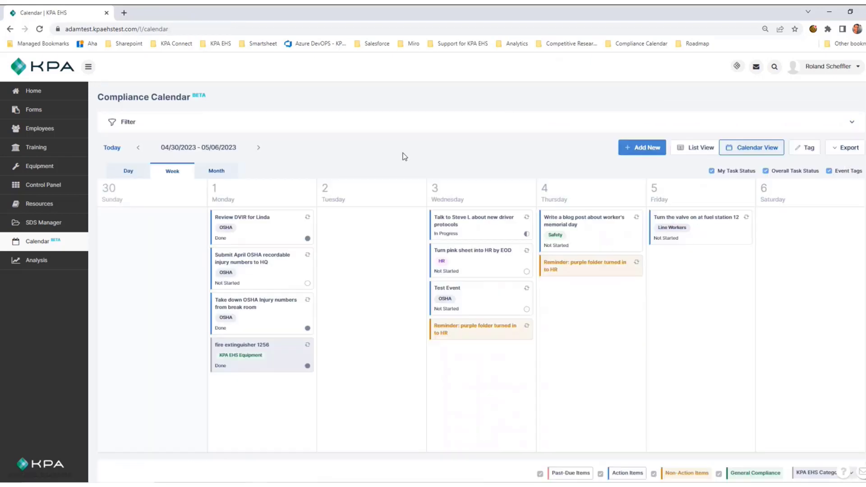